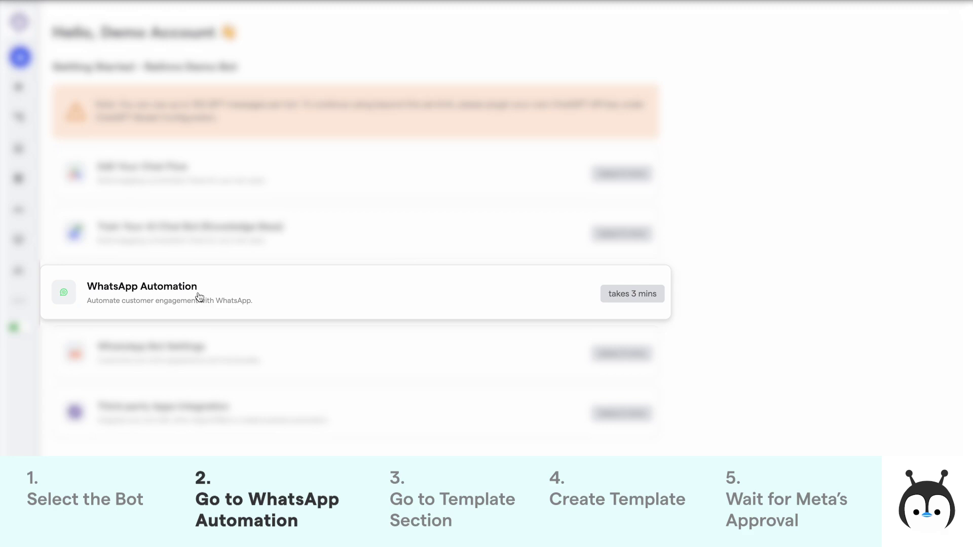
Step: Go to the templates section of WhatsApp Automation and start creating a new template
click(184, 293)
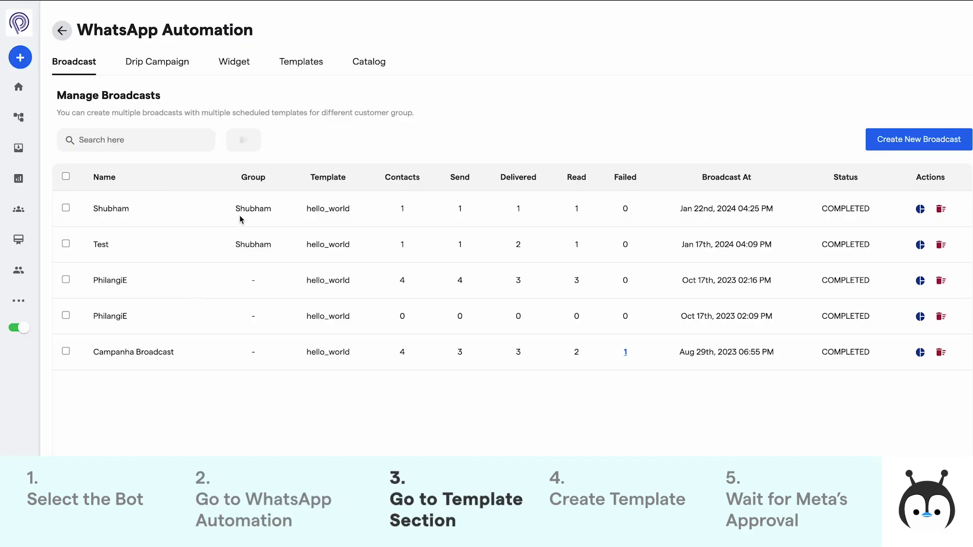
click(302, 66)
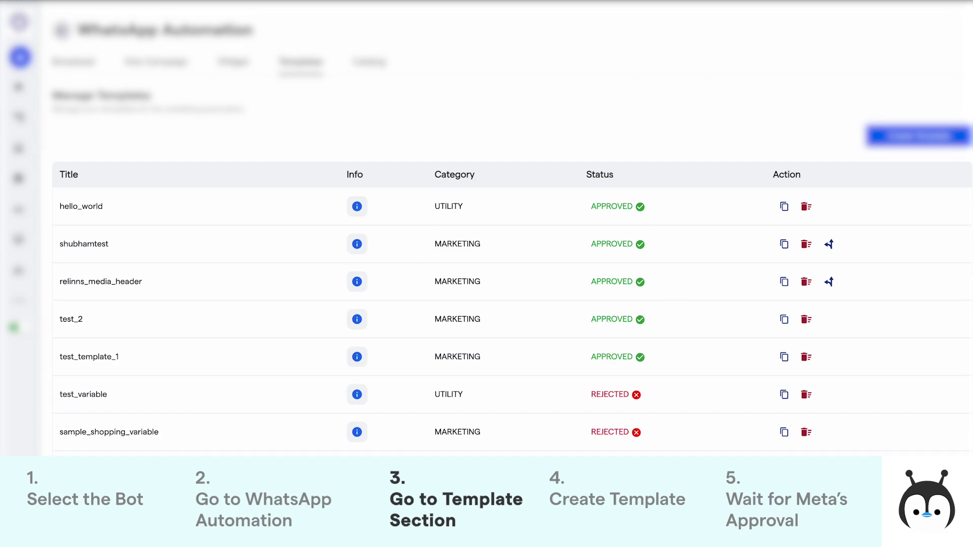
click(929, 136)
Step: Name the new template demo and set its category to Marketing
click(84, 178)
text(demo)
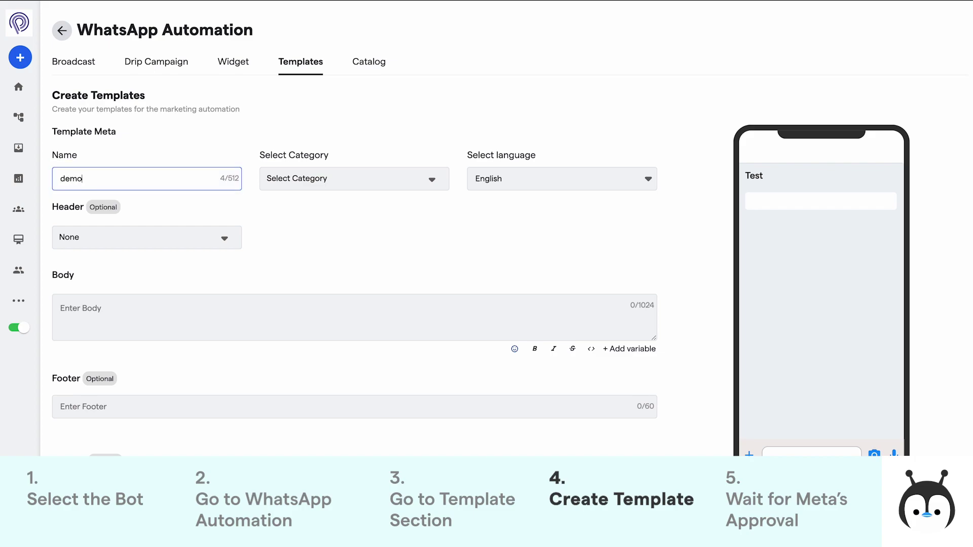
click(420, 189)
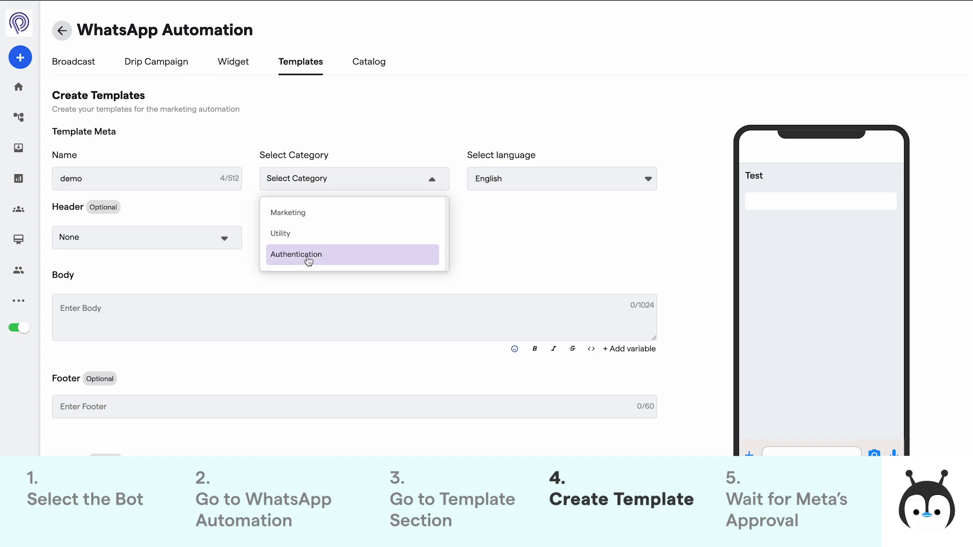
click(327, 217)
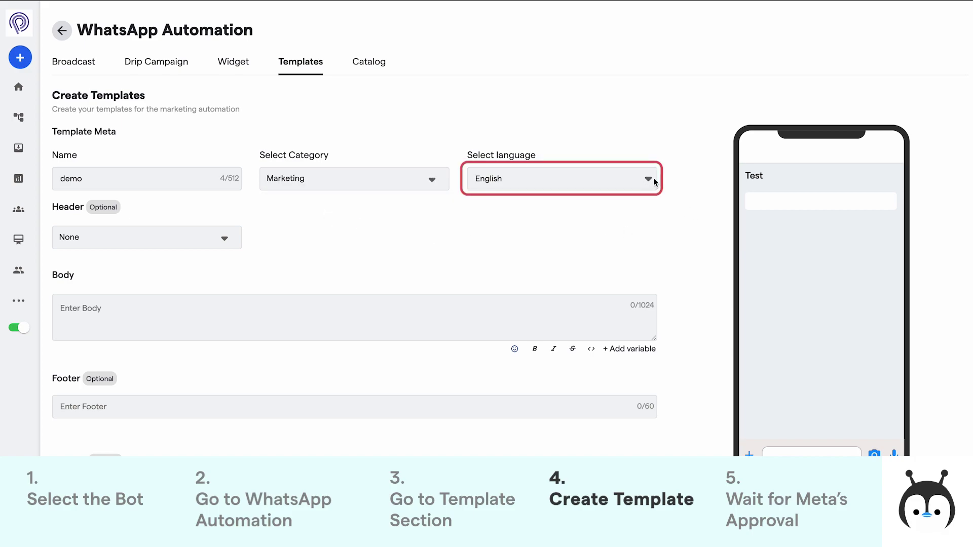
Step: Look through the languages available for the template, leaving the selection unchanged
click(649, 181)
scroll(592, 292, down, 5)
scroll(592, 292, up, 8)
scroll(592, 292, down, 8)
scroll(592, 292, down, 4)
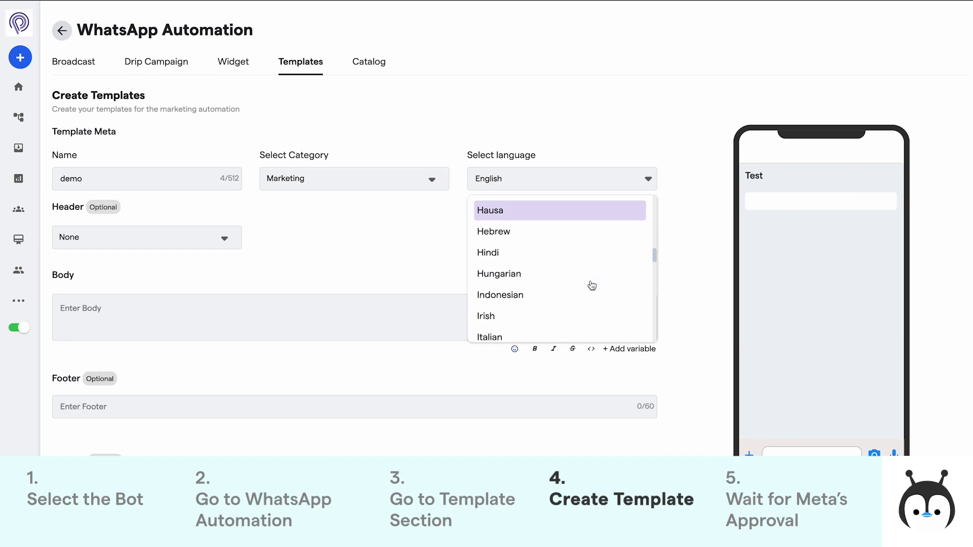
scroll(591, 286, down, 10)
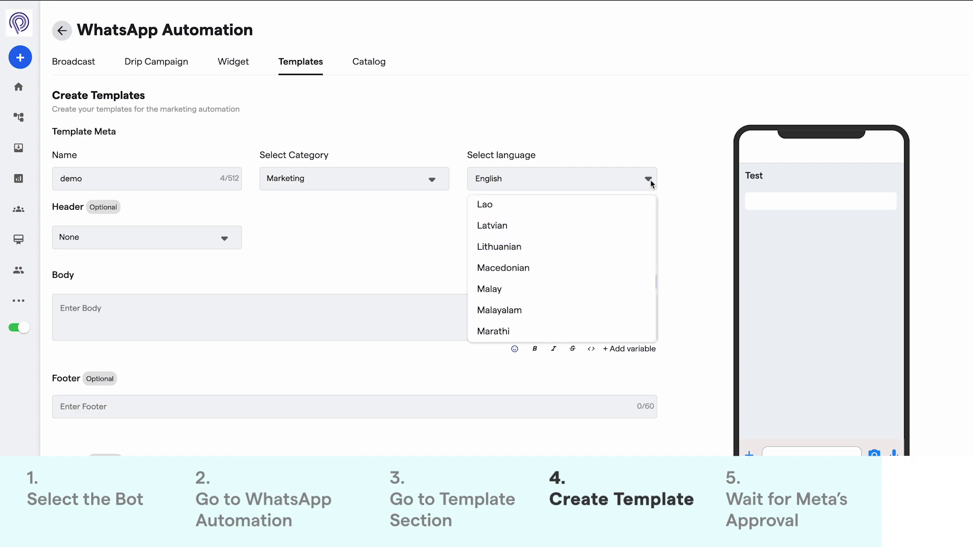
click(650, 179)
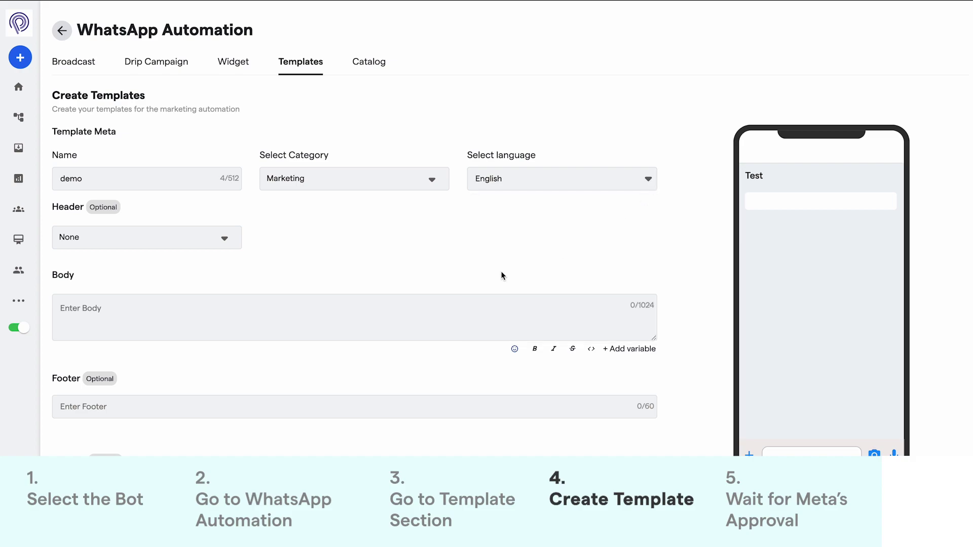
Step: Try the Text and then the Media option as the template's header type
click(225, 241)
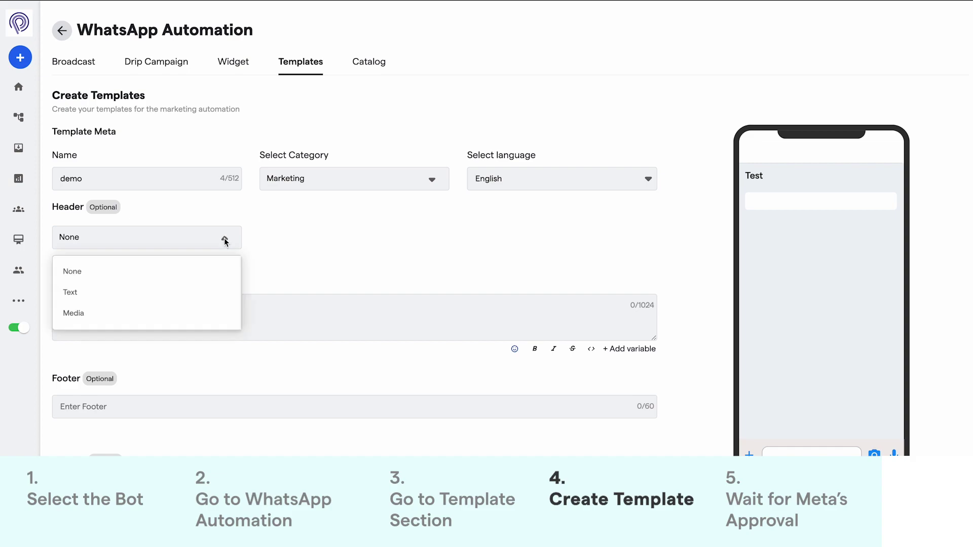
click(115, 292)
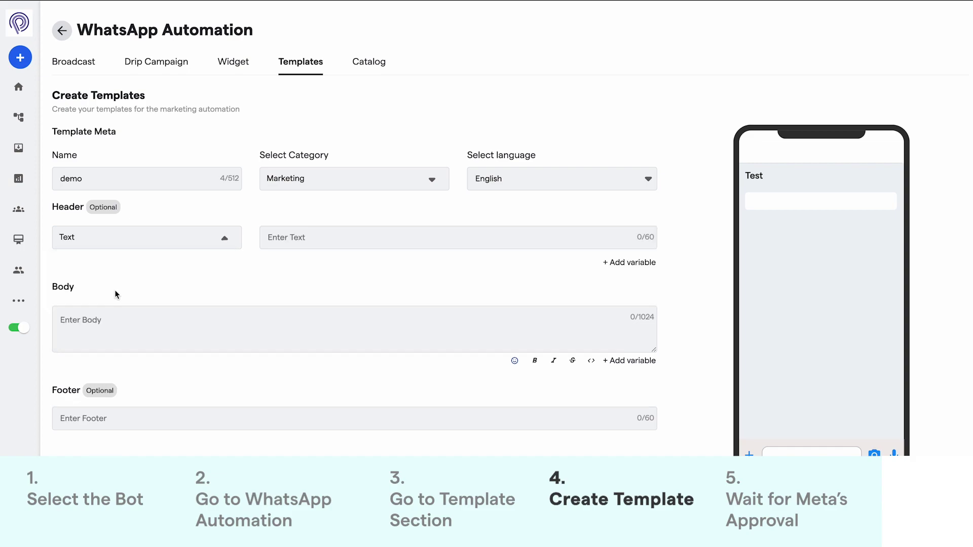
click(226, 241)
click(166, 313)
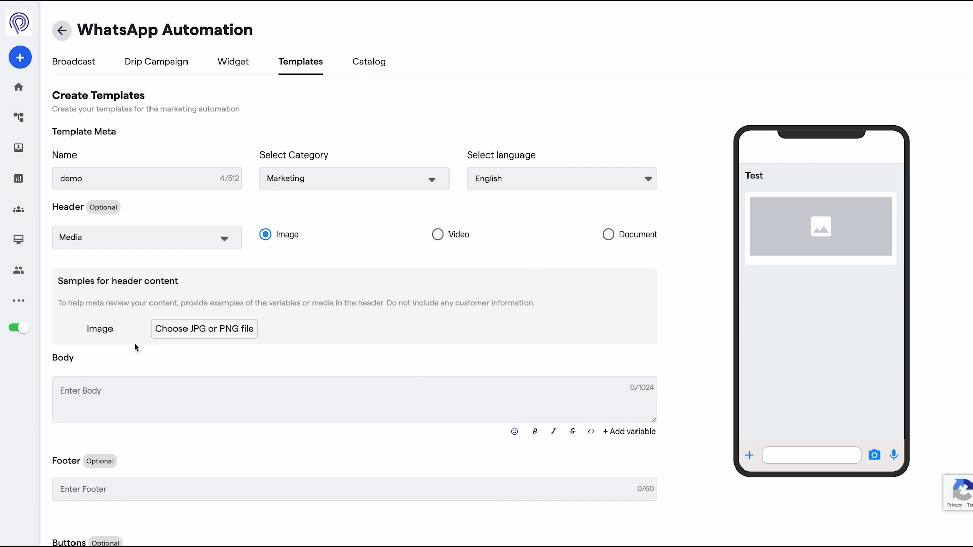
Step: Set the header type to Text and enter "Demo text" as the header content
click(225, 238)
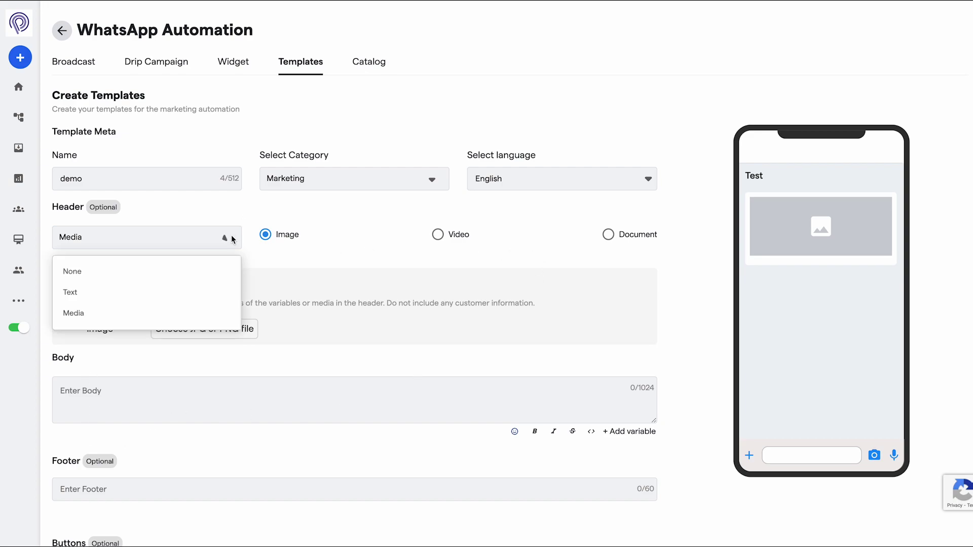
click(110, 301)
click(298, 237)
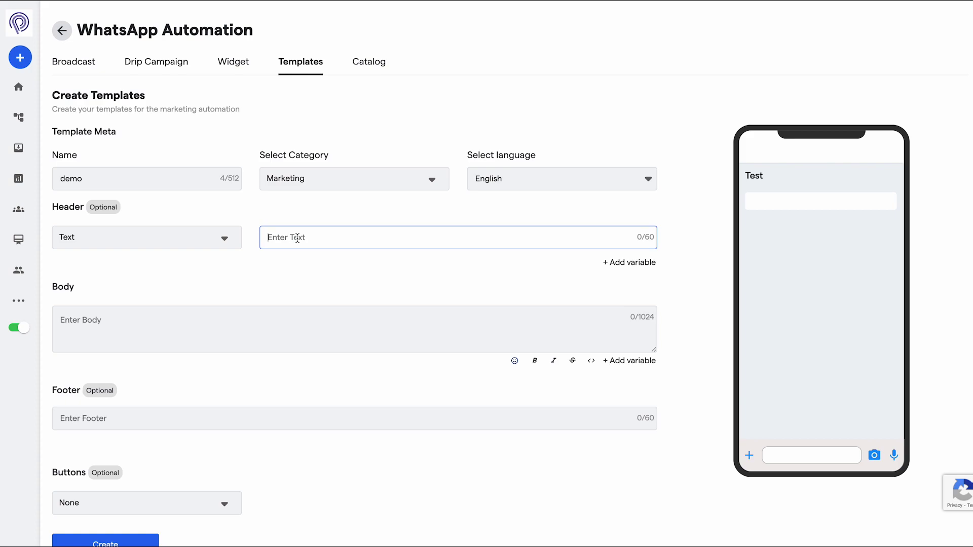
text(Demo)
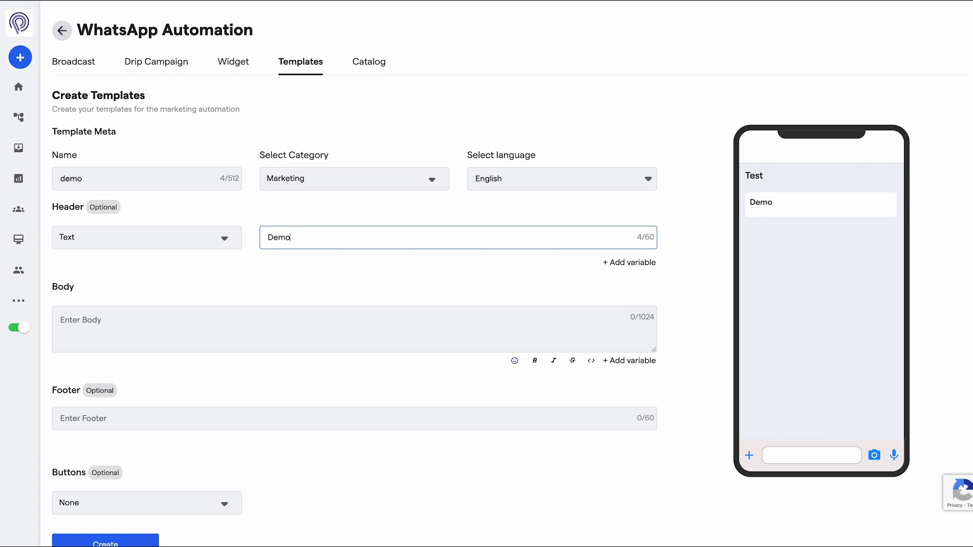
text( text)
Step: Write "Hello there welcome to the demo" as the template's body, correcting the spelling of "welcome"
click(156, 318)
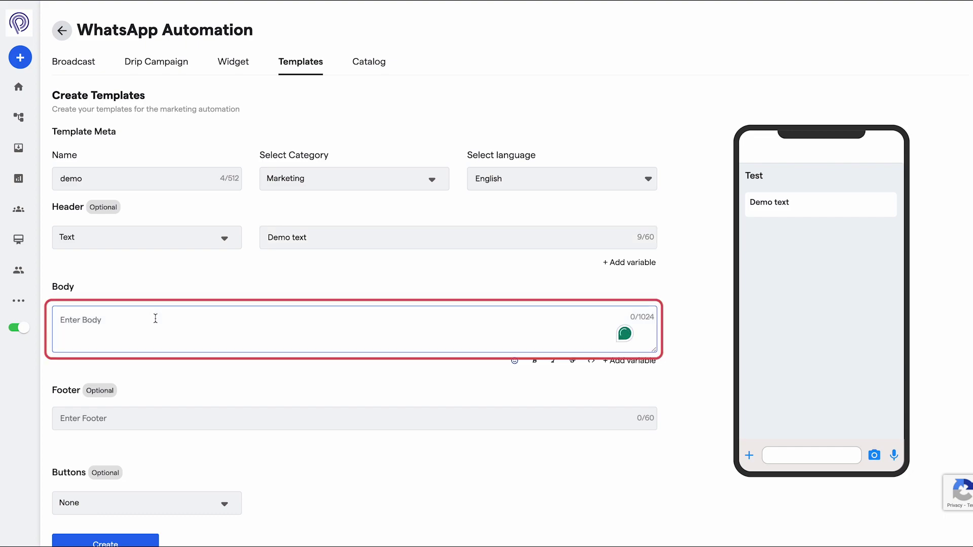
scroll(276, 326, down, 1)
text(Hello)
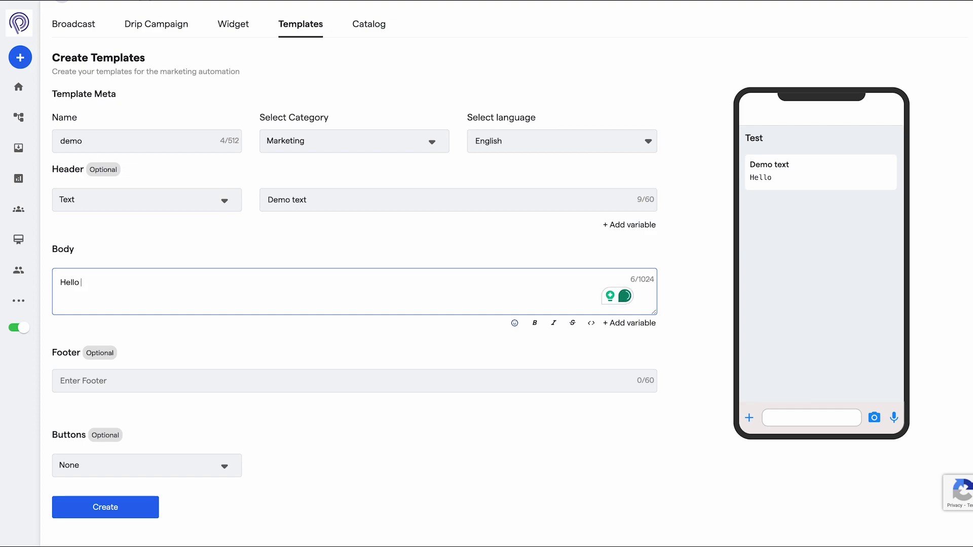
text(there welo)
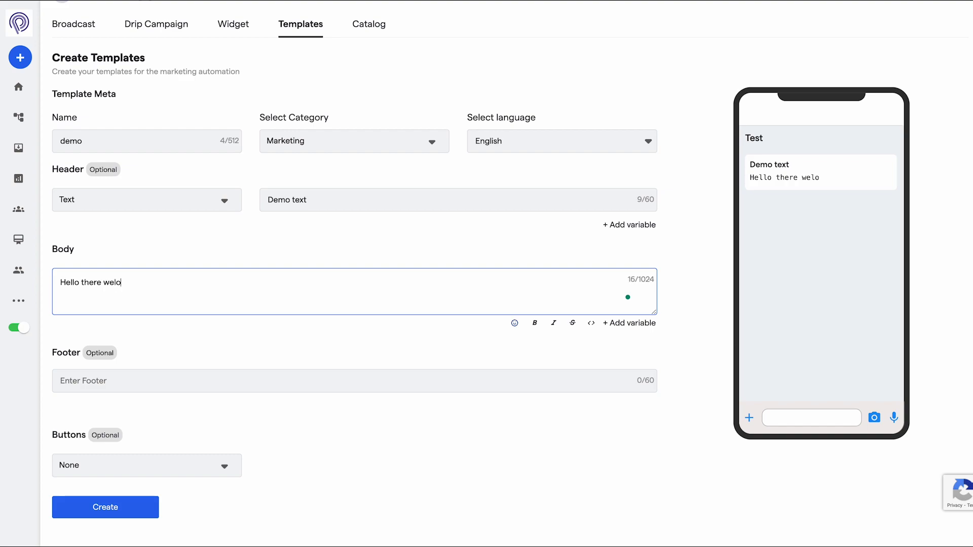
key(BackSpace)
text(com to the demo)
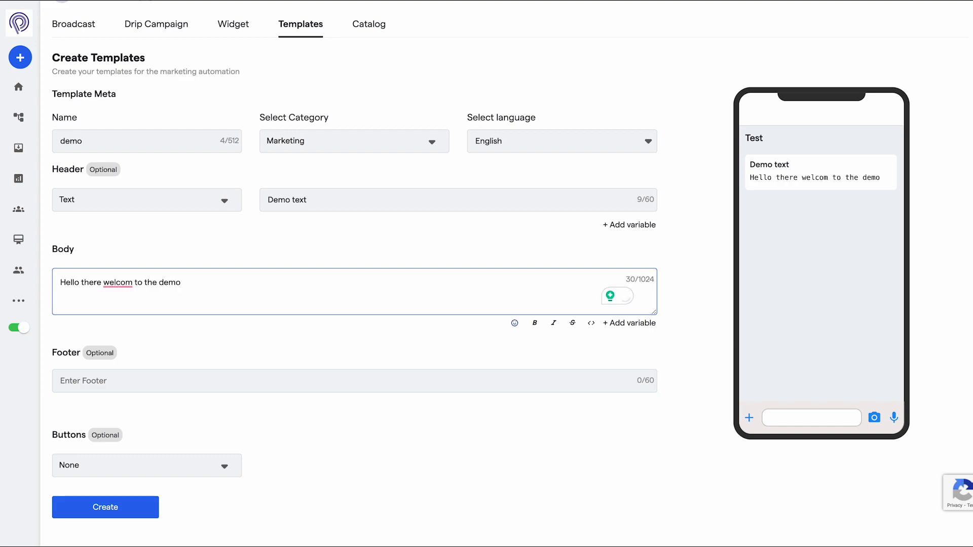
mouse_move(118, 283)
click(123, 314)
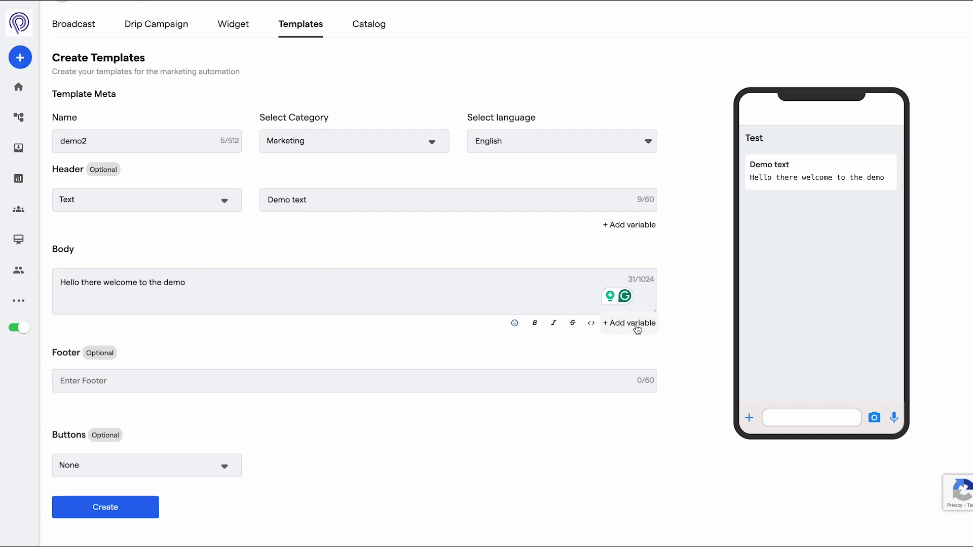
Step: Add two variables to the end of the body, with the sample contents "name" for {{1}} and "email" for {{2}}
click(637, 327)
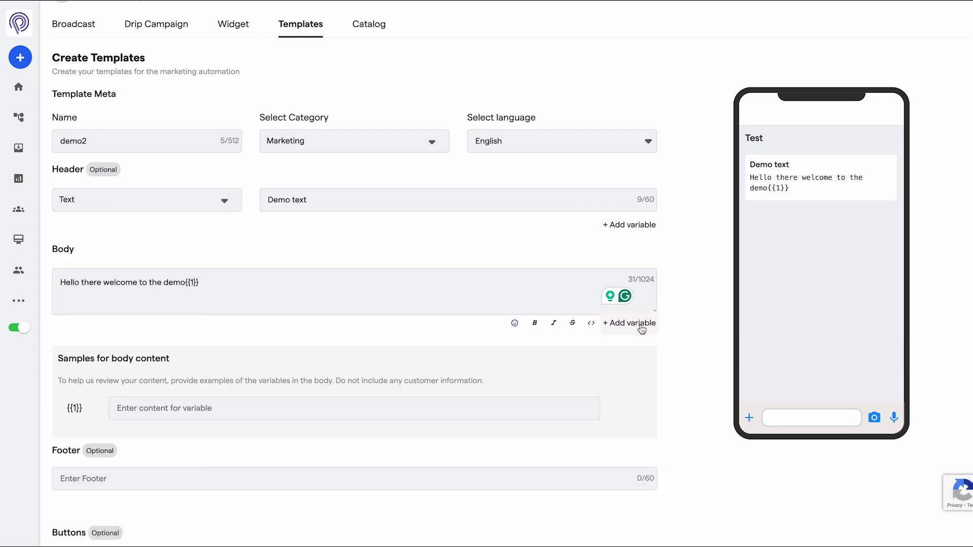
click(195, 408)
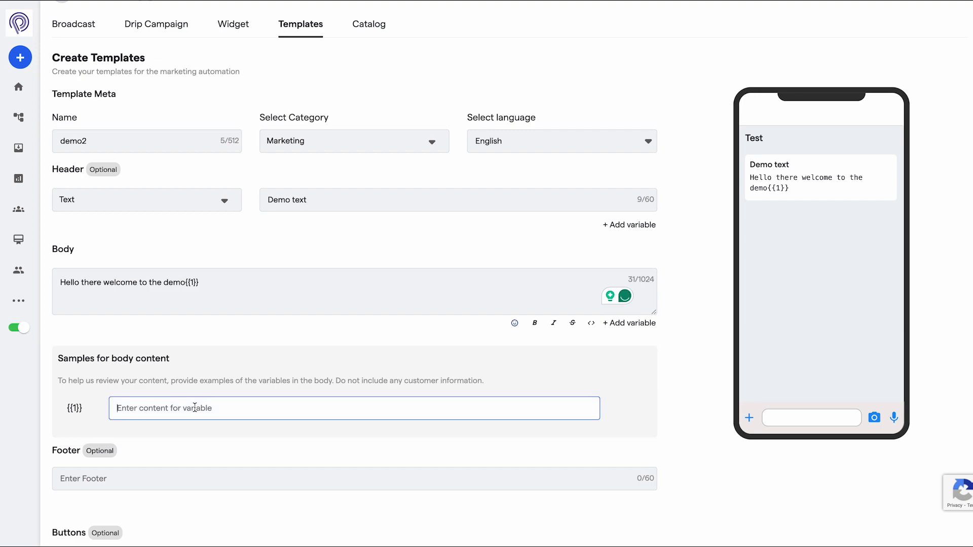
text(name)
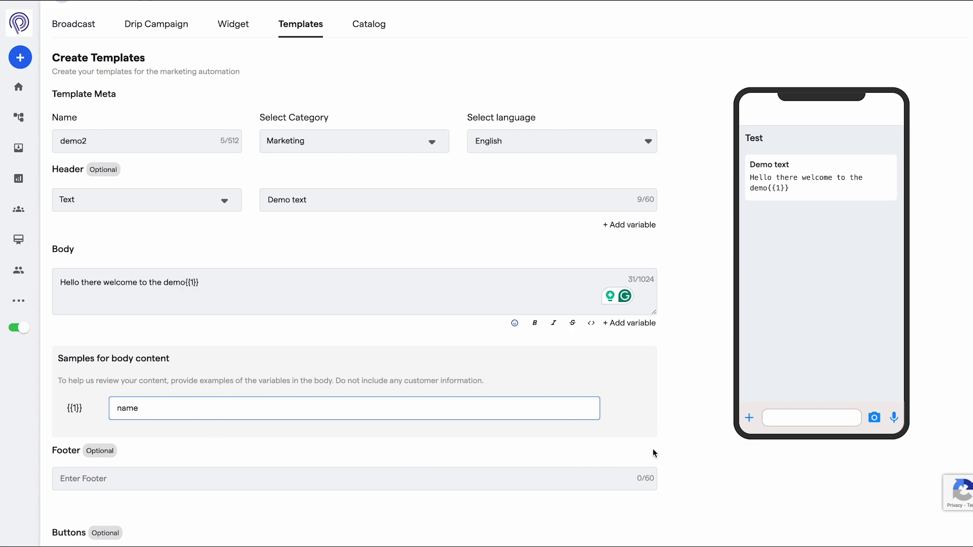
click(637, 331)
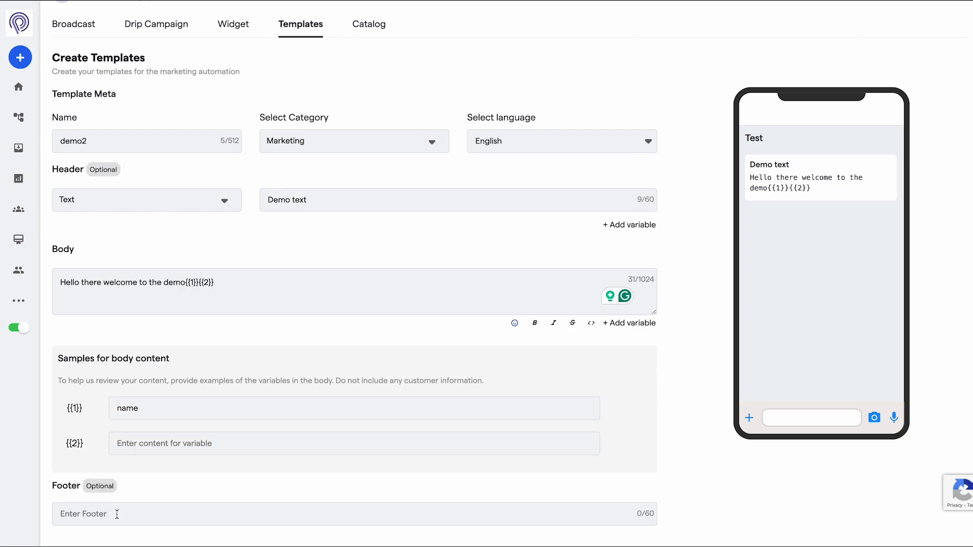
click(148, 446)
text(email)
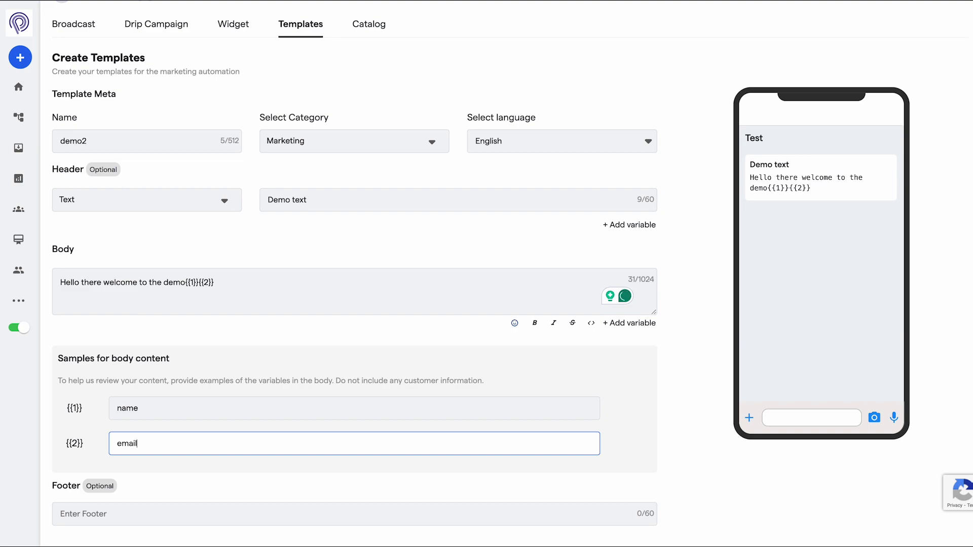
Step: Leave the footer empty, set the template's buttons to Quick Reply and label the first button "Test 1"
scroll(591, 387, down, 3)
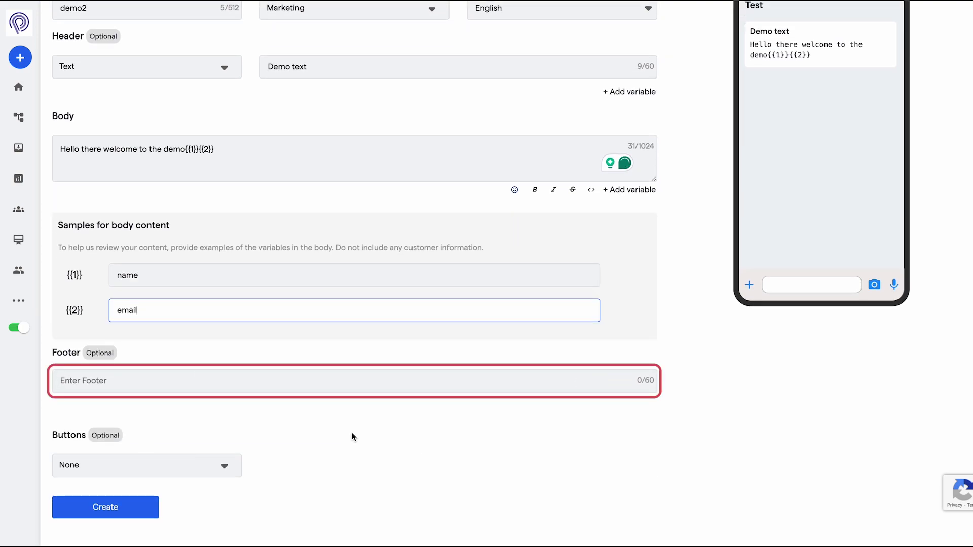
click(268, 380)
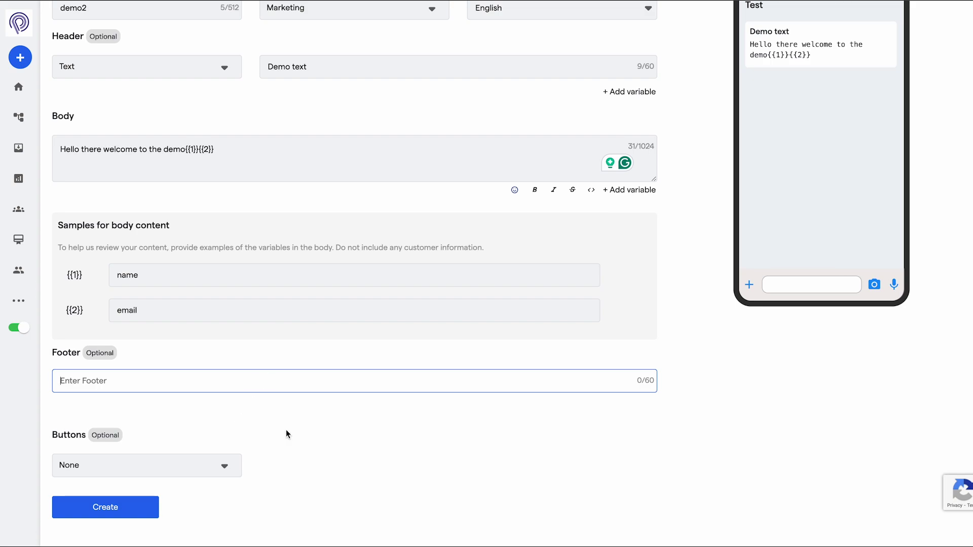
click(224, 467)
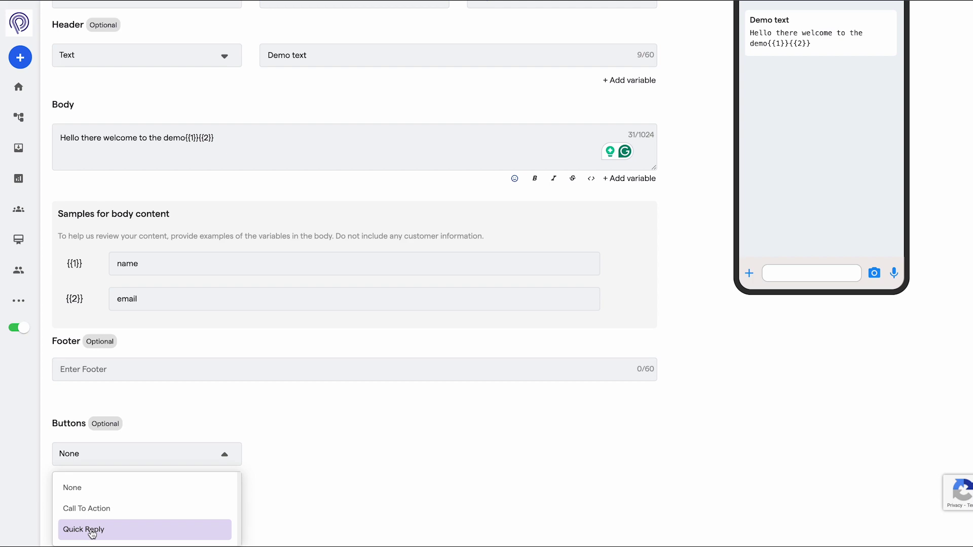
click(92, 532)
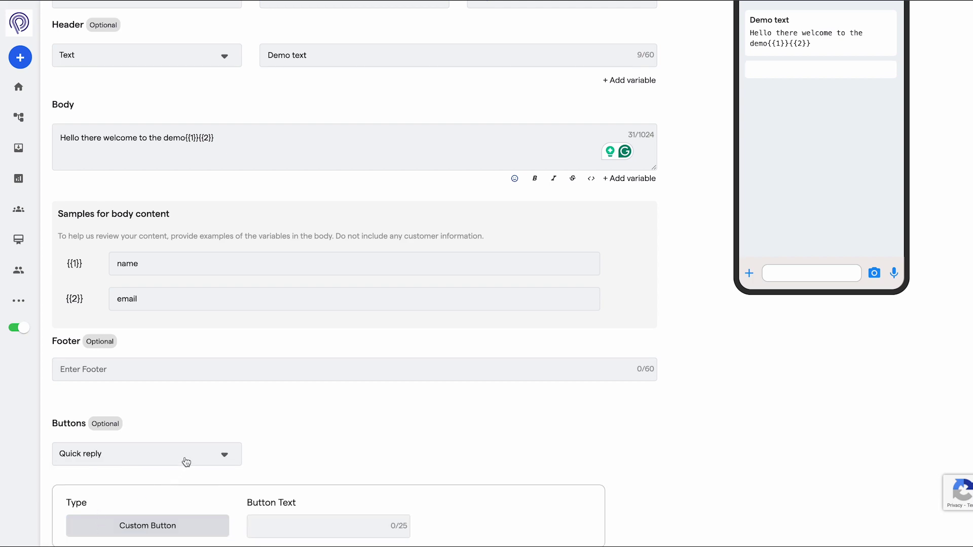
scroll(185, 460, down, 2)
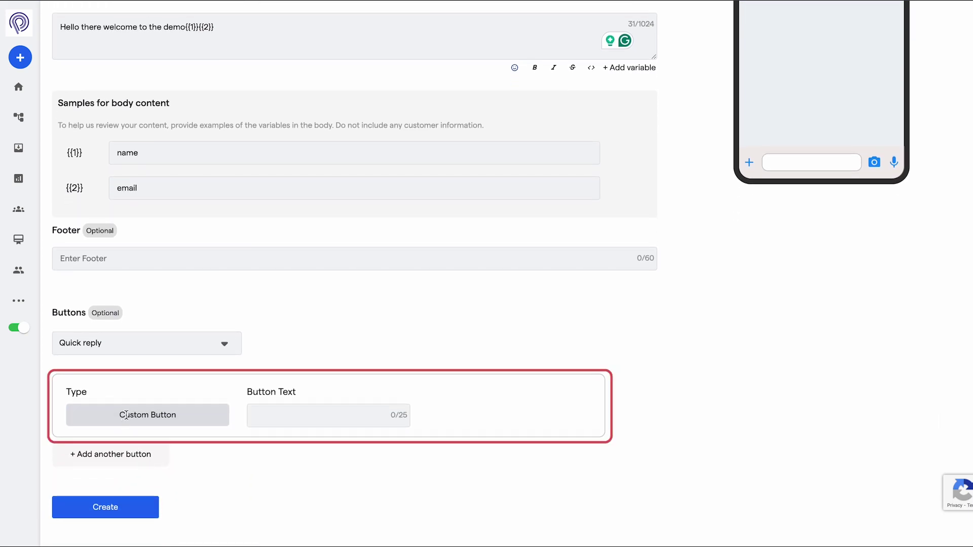
click(300, 420)
text(Test 1)
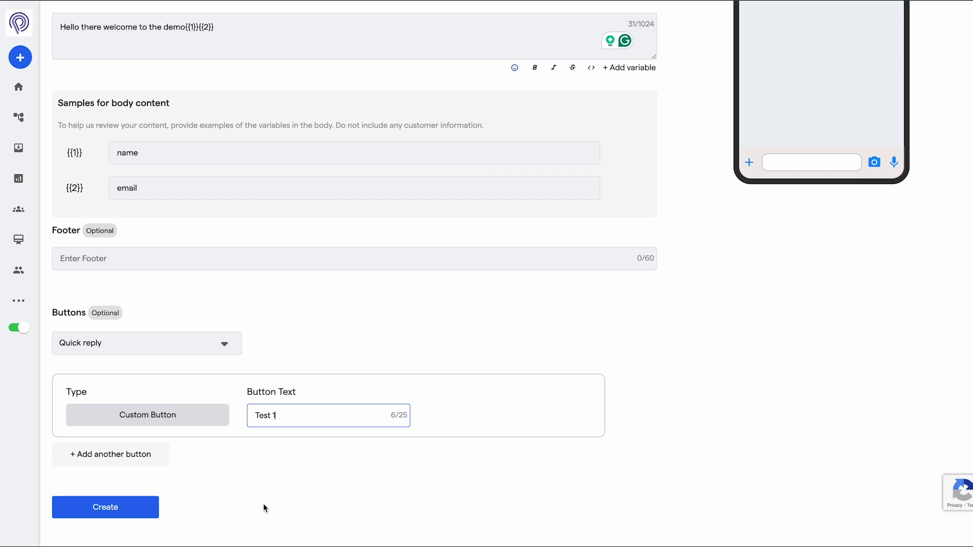
Step: Add a second quick reply button labelled "Test2" and create the template
click(94, 461)
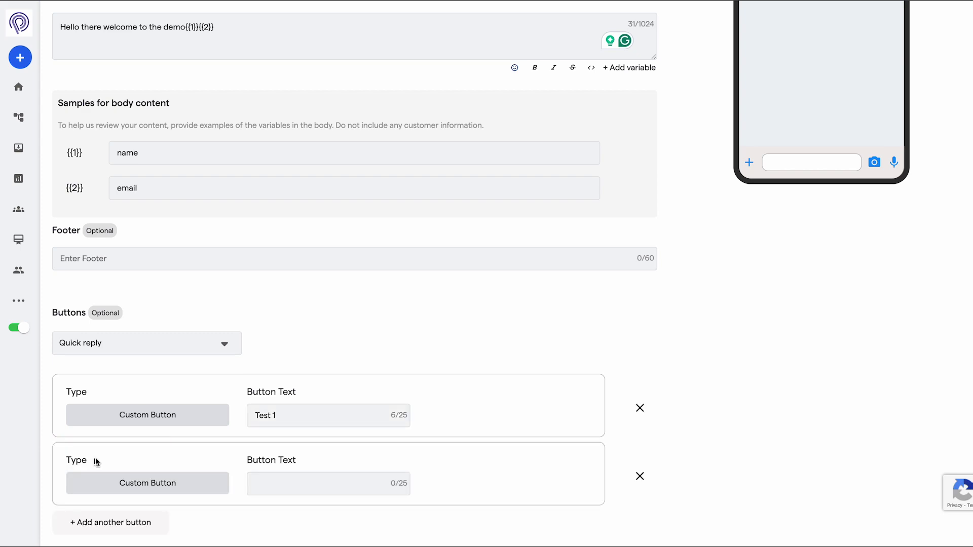
click(277, 479)
text(Test2)
scroll(441, 489, down, 2)
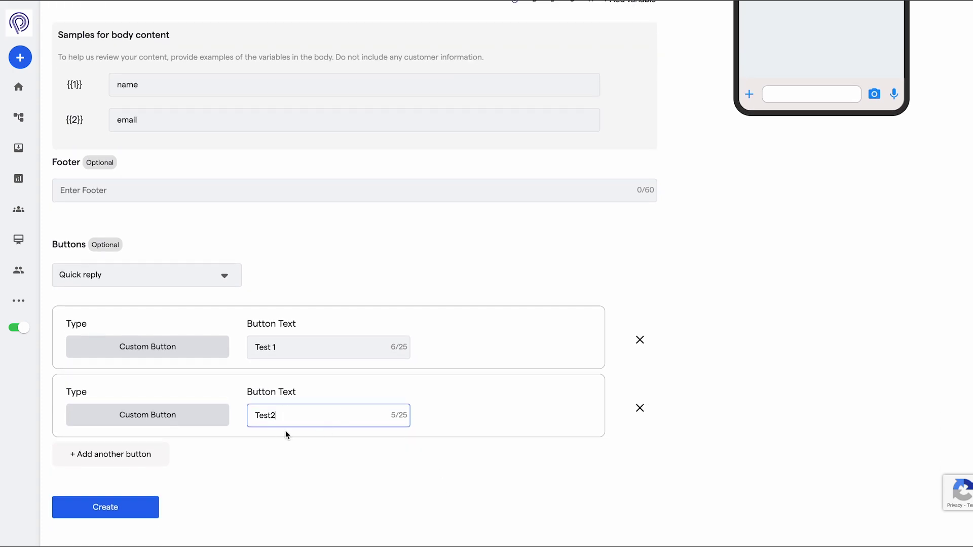
click(135, 507)
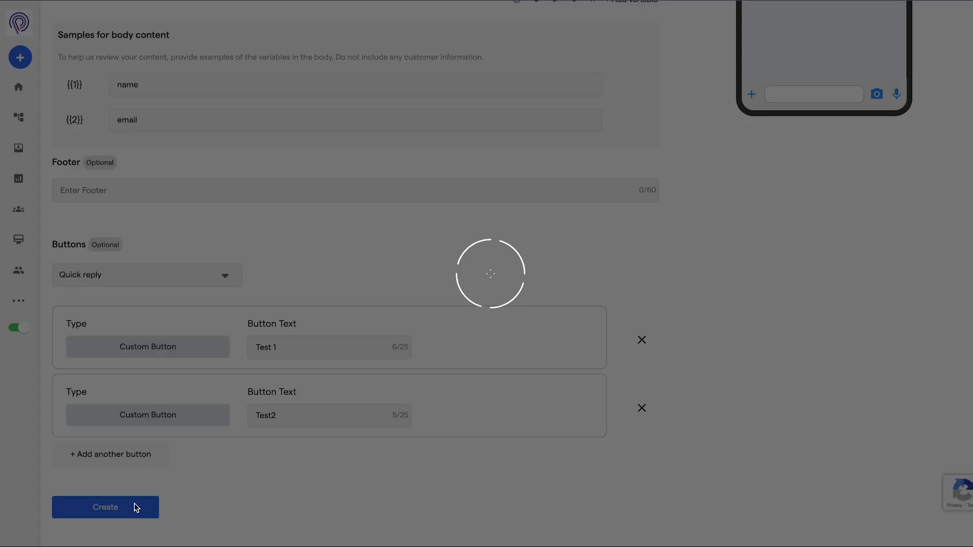